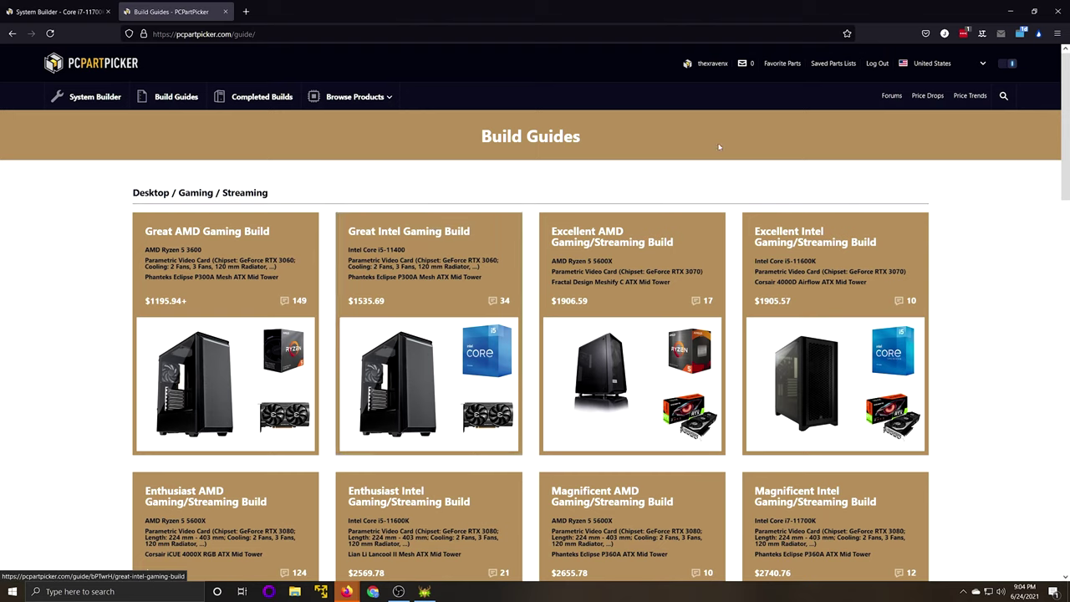
# Open the System Builder to show a blank part list at 0W estimated wattage.
pyautogui.click(97, 97)
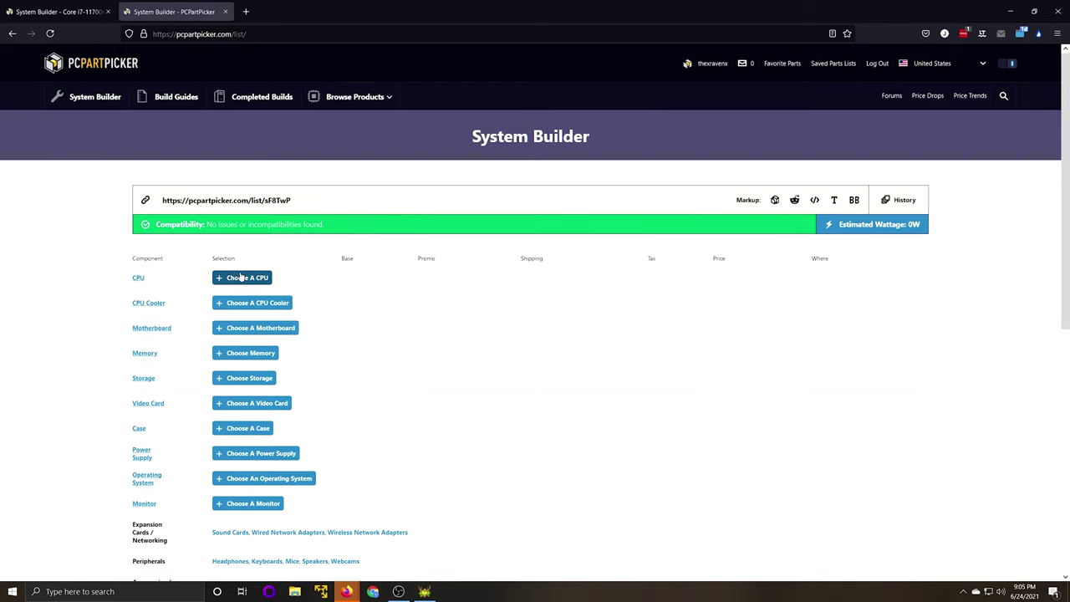
# Open the CPU chooser and filter the manufacturer to Intel.
pyautogui.click(241, 278)
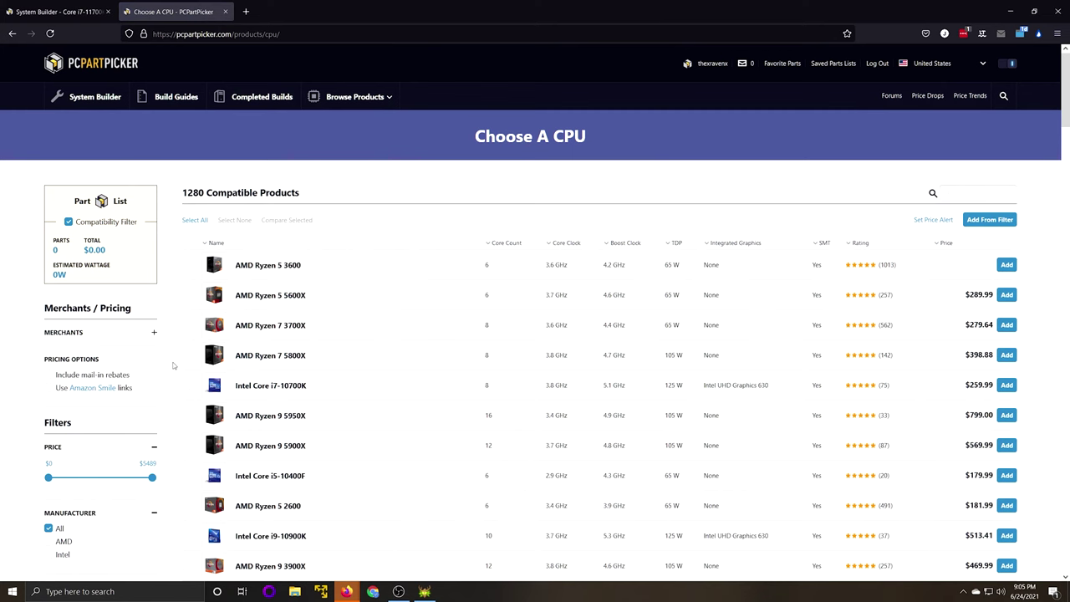
pyautogui.scroll(-3, 151, 402)
pyautogui.click(59, 445)
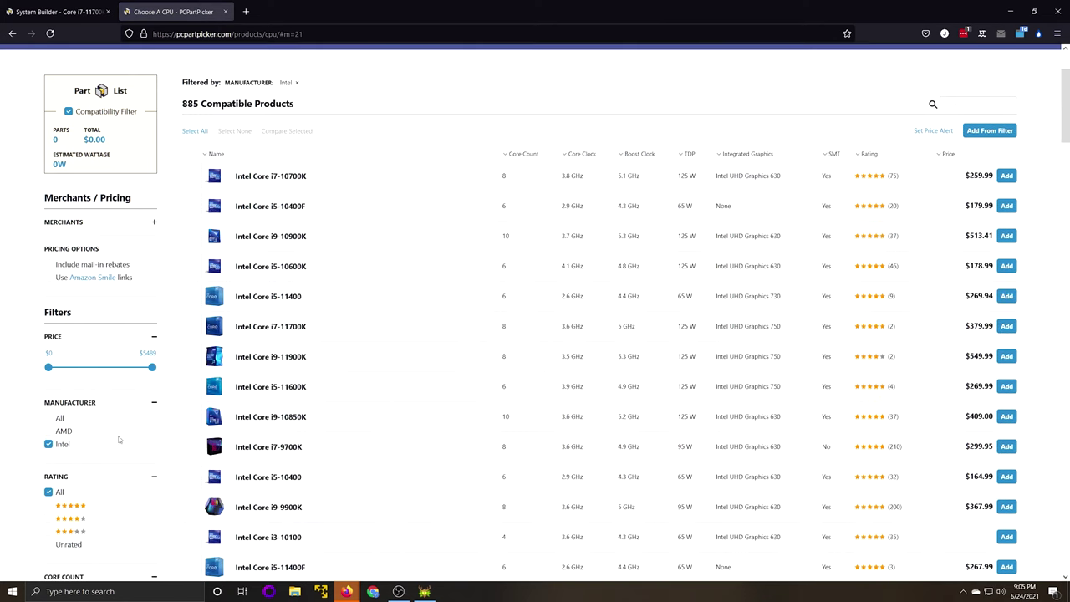
# Limit the CPU list to the Intel Core i7 series, leaving 107 products.
pyautogui.scroll(-5, 63, 455)
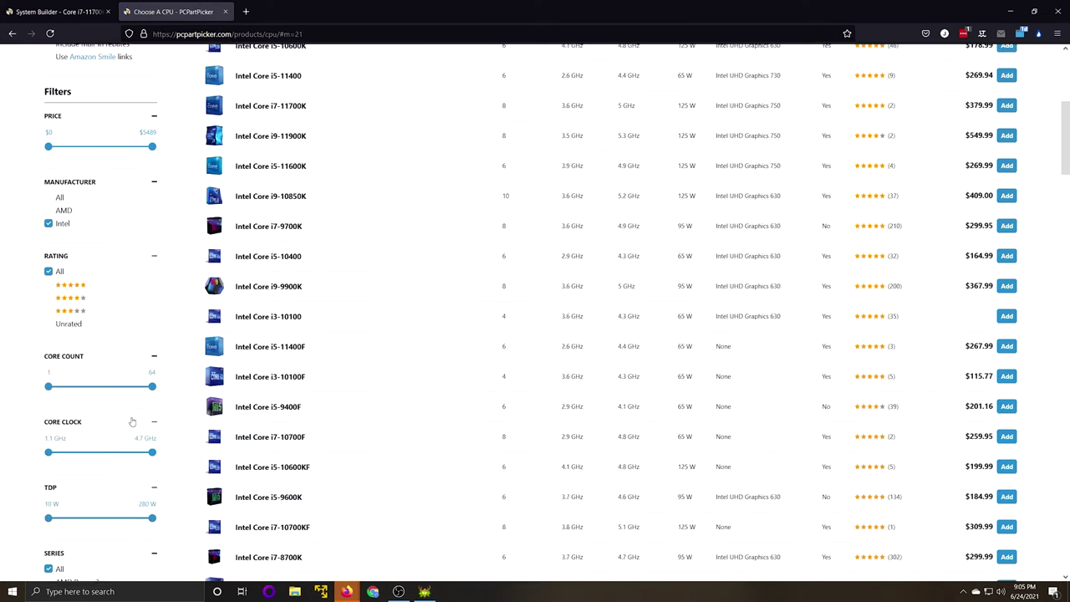
pyautogui.scroll(-8, 132, 422)
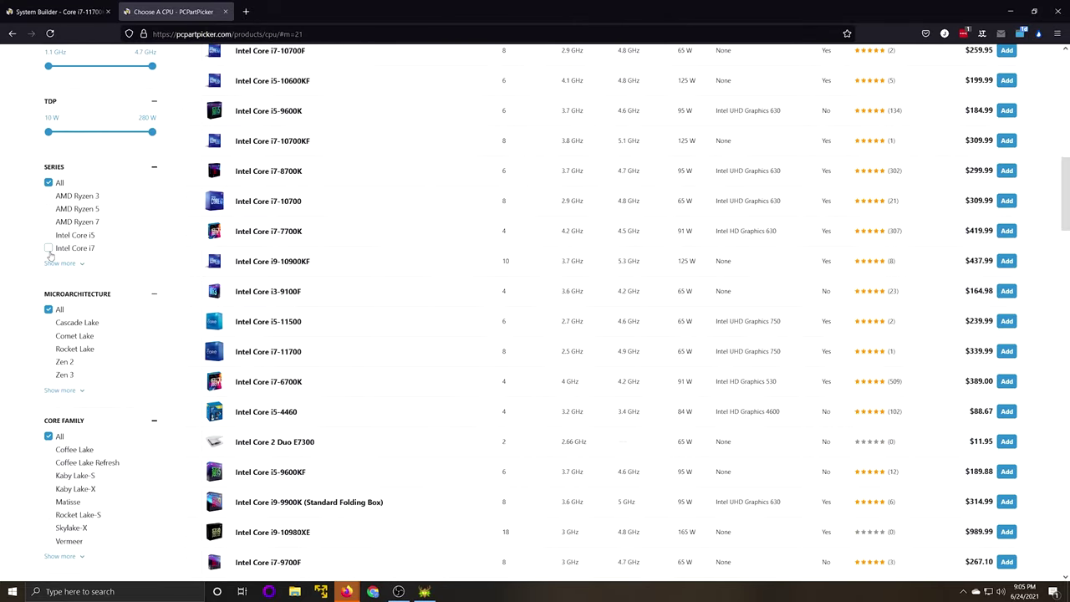
pyautogui.click(49, 250)
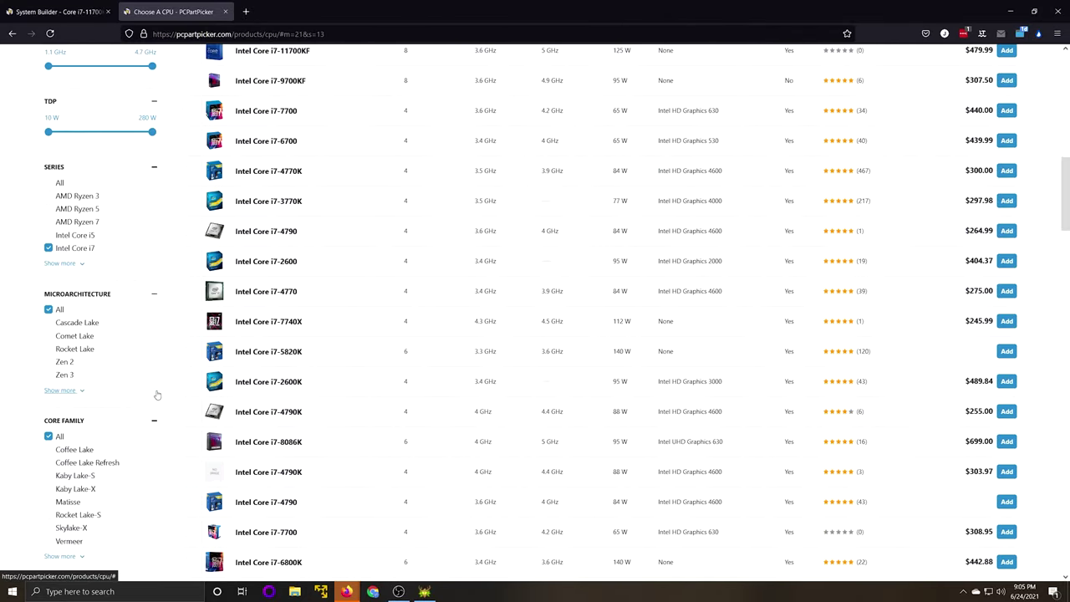
pyautogui.scroll(-5, 151, 386)
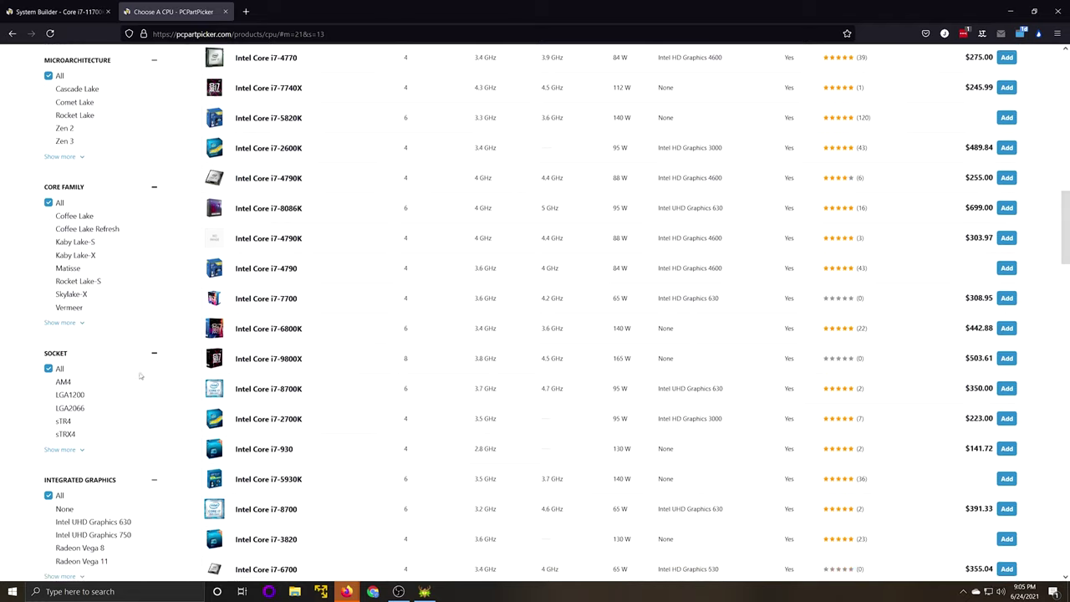
pyautogui.scroll(-5, 140, 376)
pyautogui.scroll(10, 123, 469)
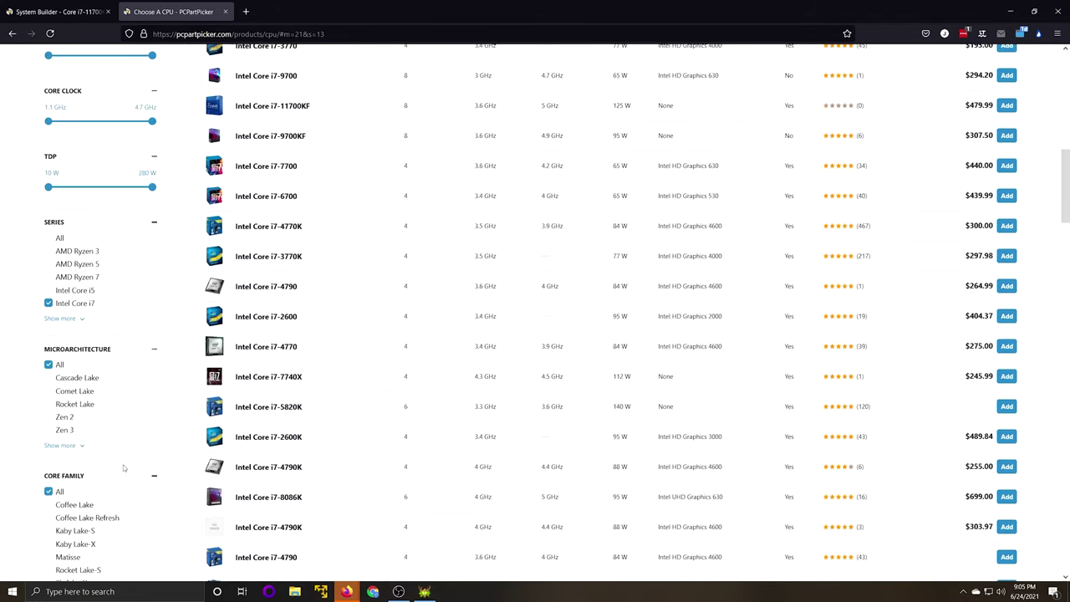
pyautogui.scroll(10, 121, 425)
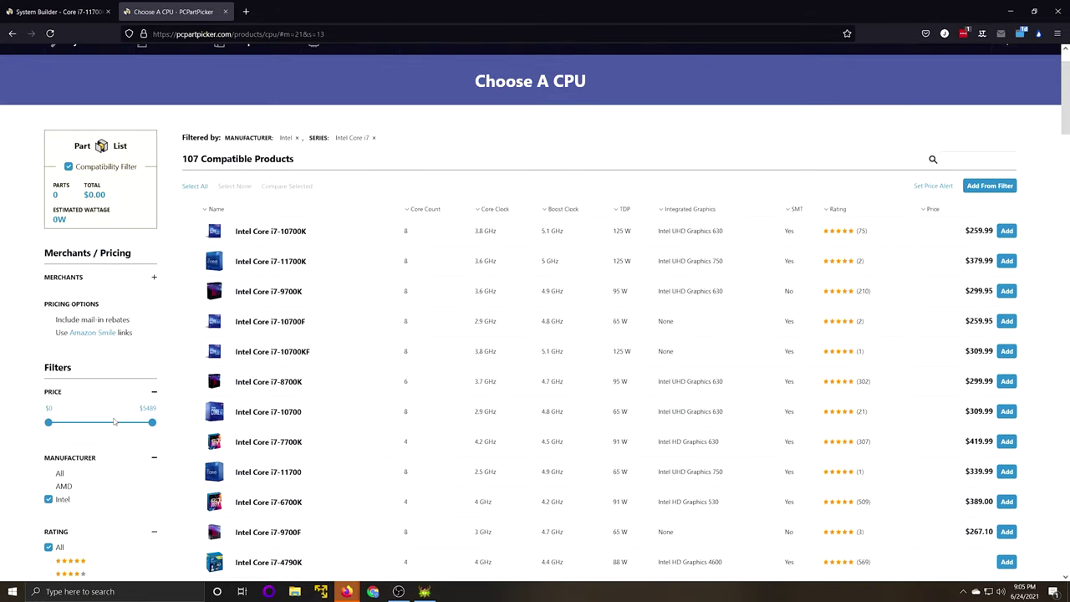
pyautogui.scroll(1, 114, 422)
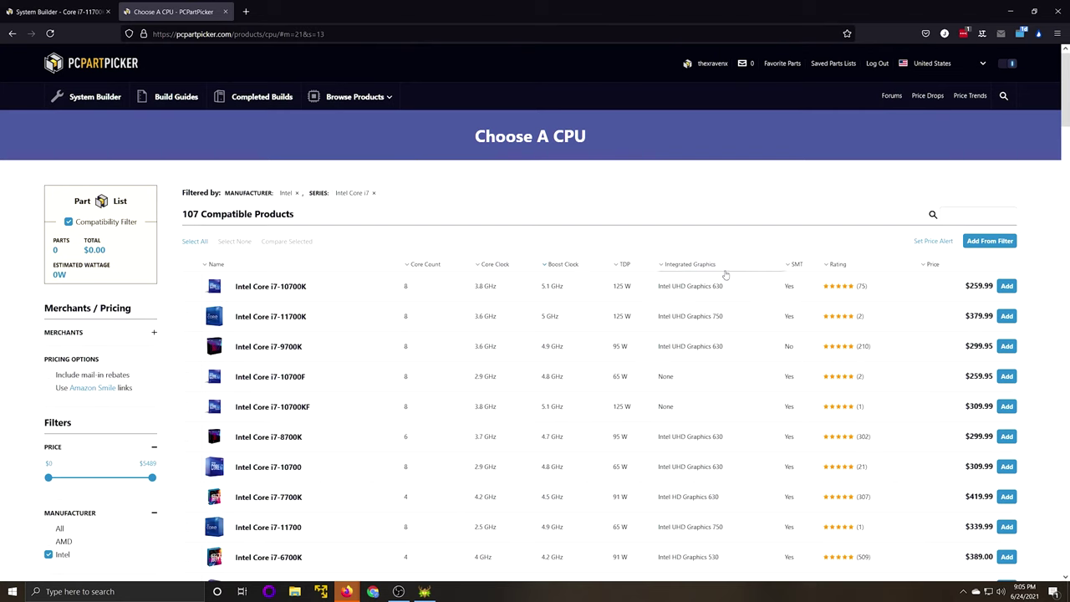
pyautogui.click(961, 218)
# Search '11' and add the Intel Core i7-11700K, bringing up 209 compatible LGA1200 motherboards.
pyautogui.write('11')
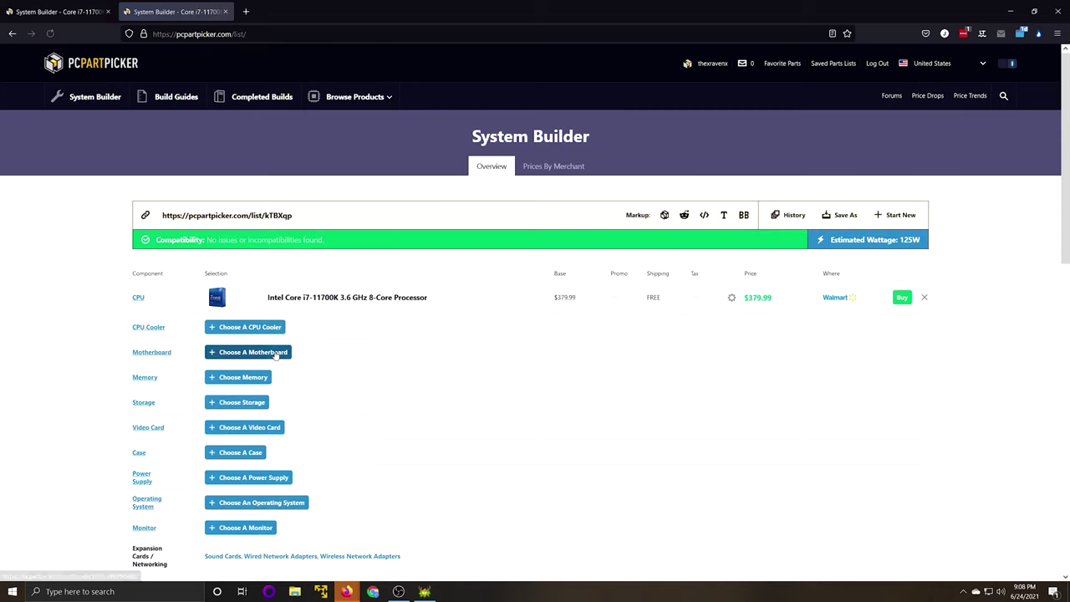
pyautogui.click(239, 353)
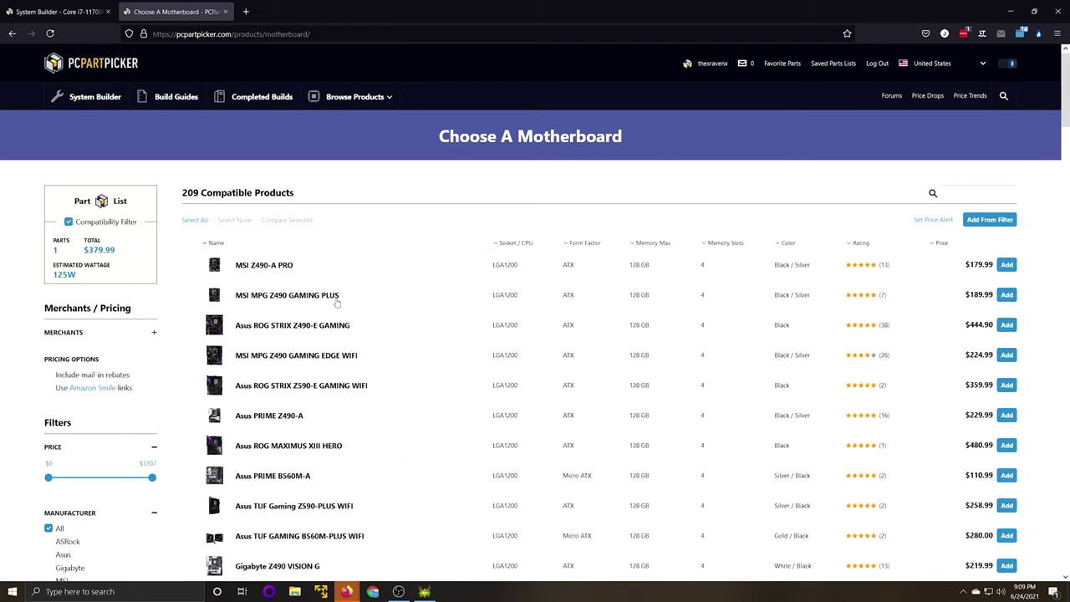
# Filter the motherboard list to Wi-Fi 6 boards only.
pyautogui.scroll(-6, 90, 428)
pyautogui.scroll(-20, 117, 414)
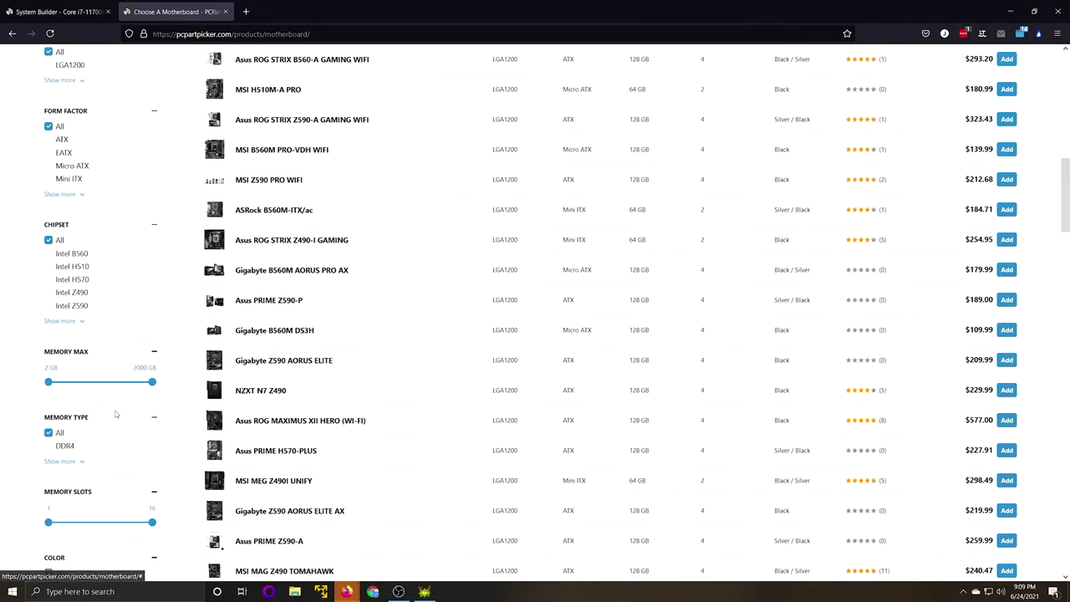
pyautogui.scroll(-18, 116, 414)
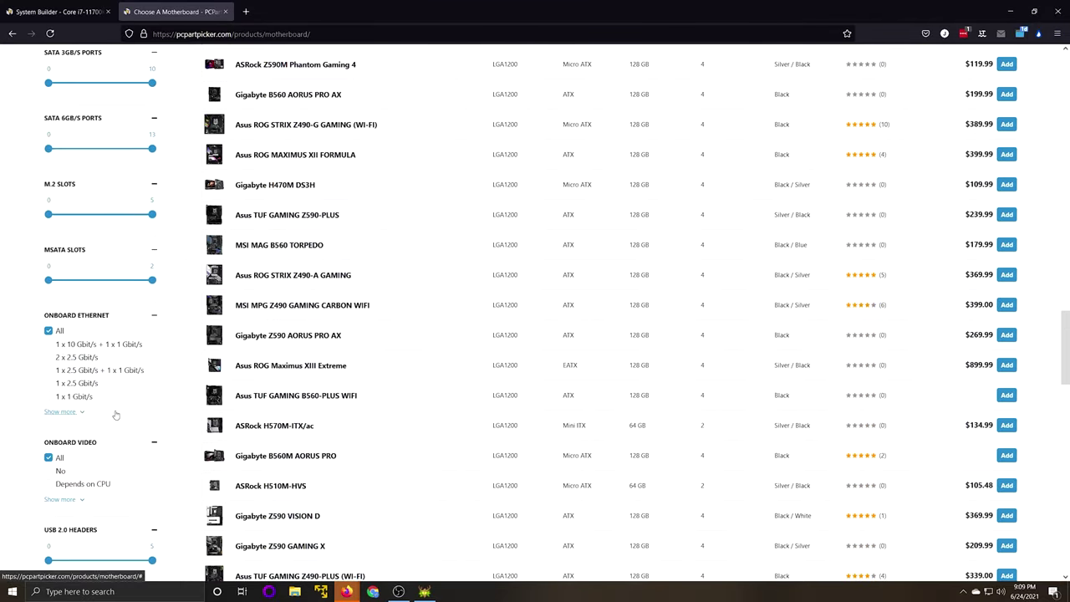
pyautogui.click(50, 303)
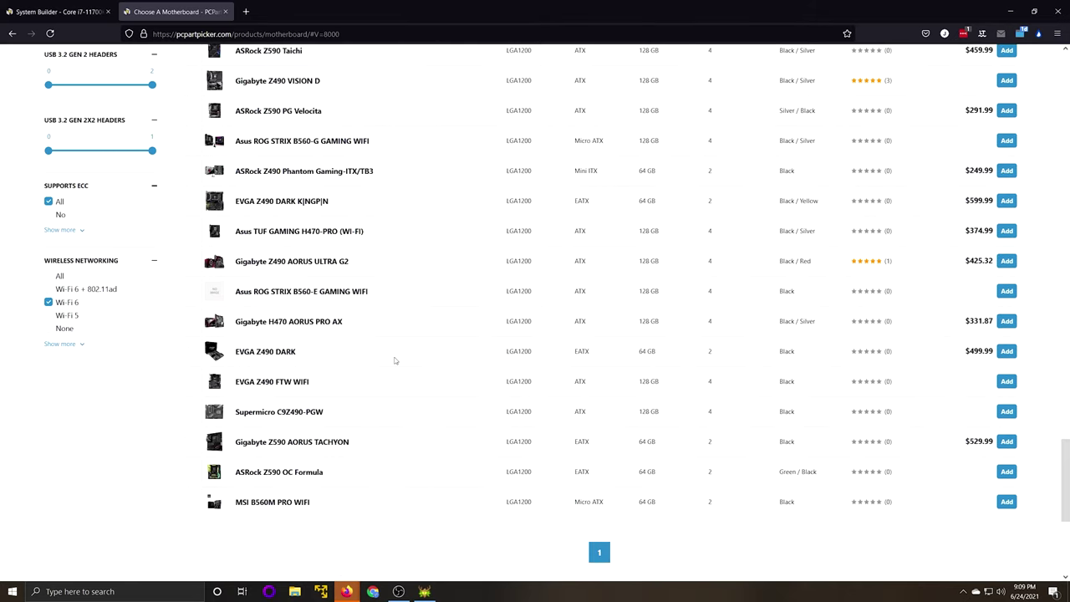
# Sort boards cheapest first and add the MSI MPG Z490 GAMING EDGE WIFI ($224.99).
pyautogui.scroll(20, 429, 357)
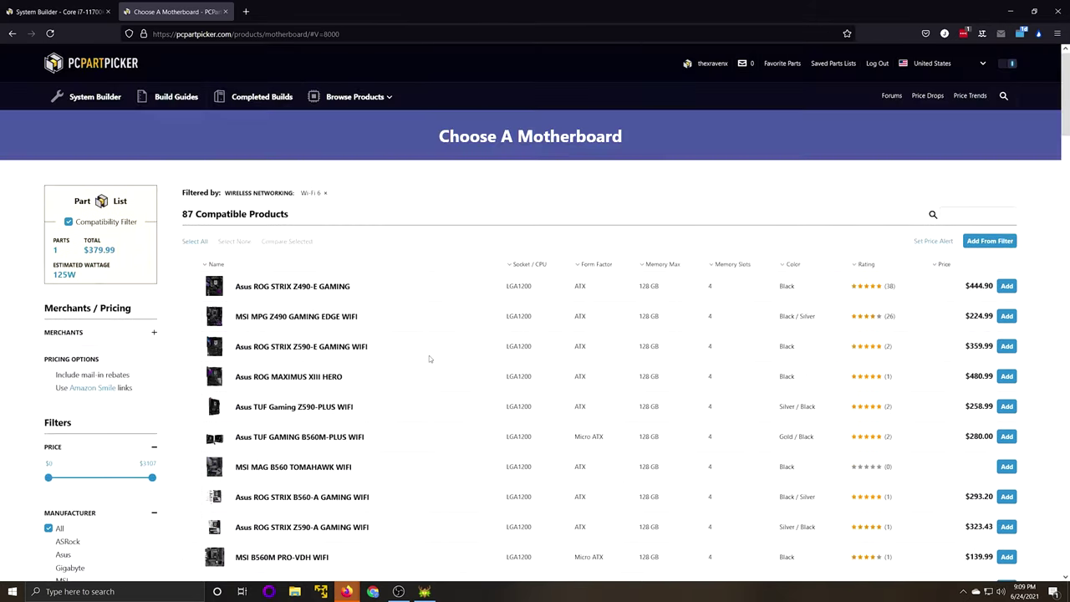
pyautogui.click(944, 264)
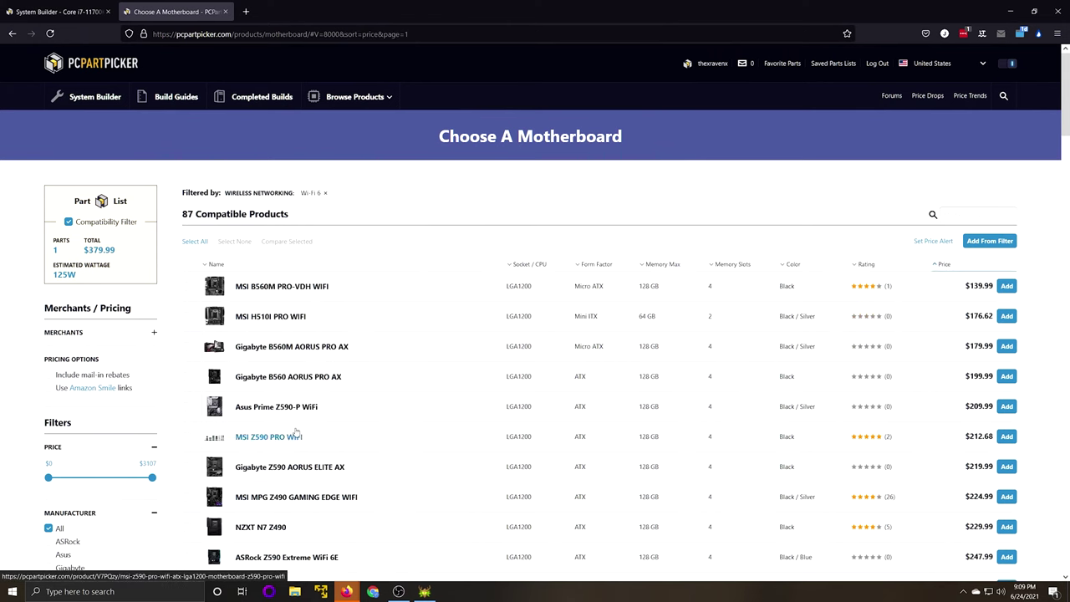
pyautogui.scroll(-2, 425, 447)
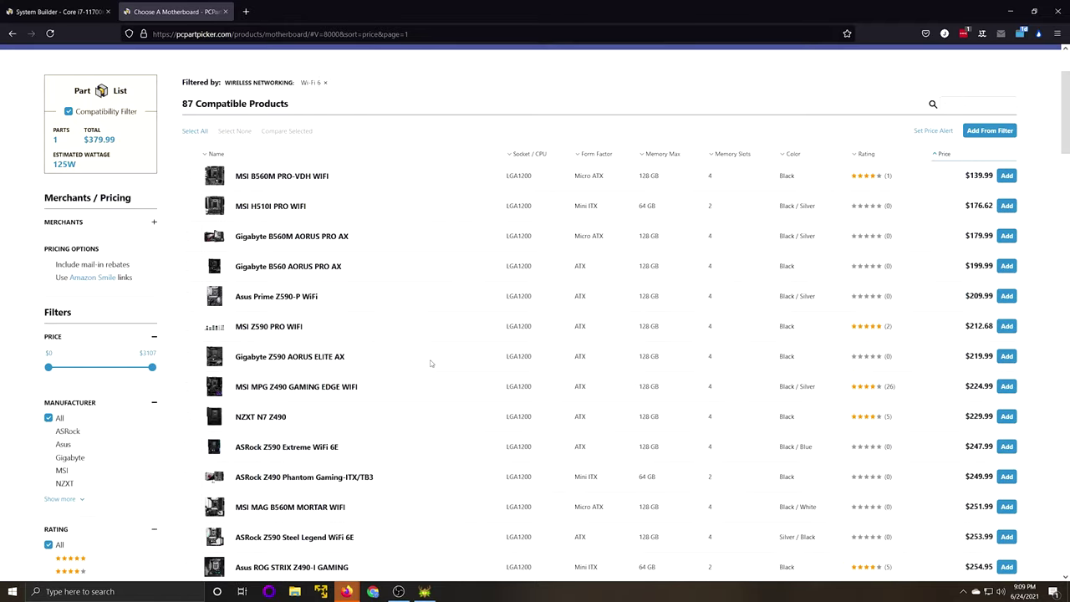
pyautogui.scroll(-1, 431, 363)
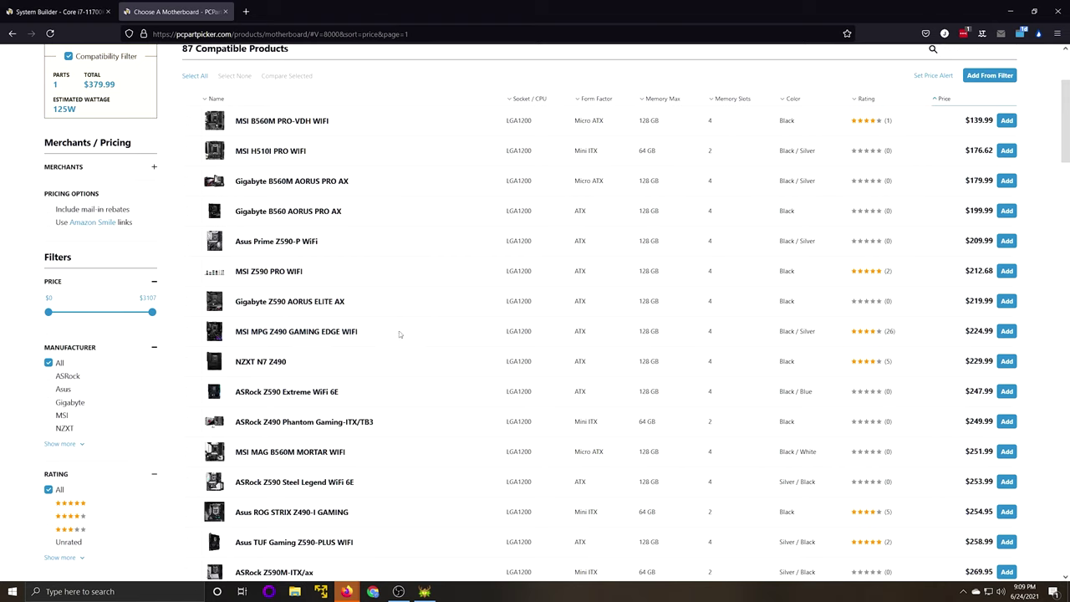
pyautogui.click(1008, 331)
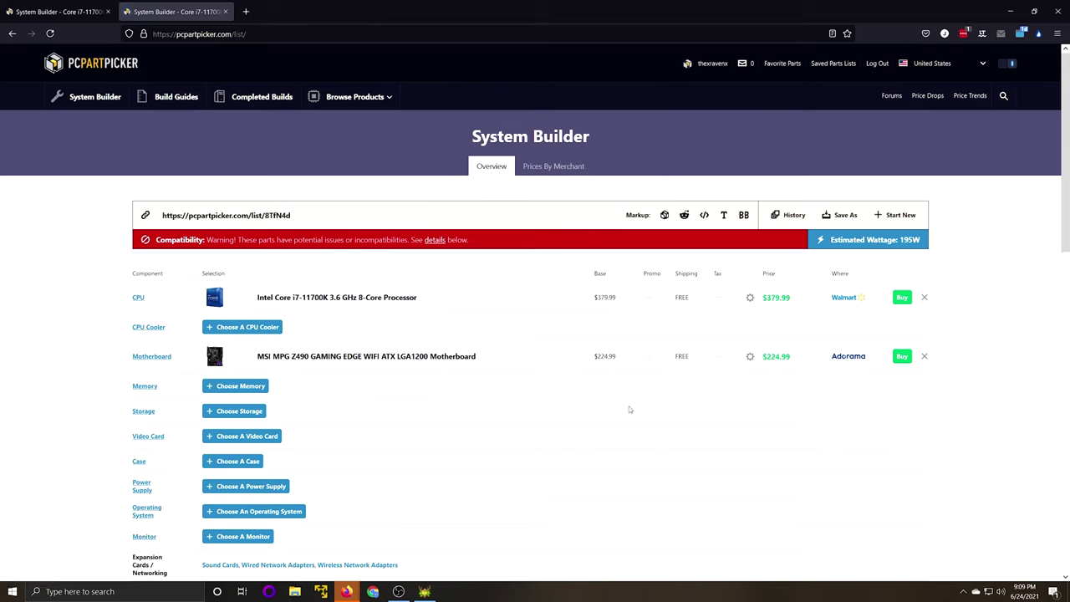
pyautogui.moveTo(157, 240); pyautogui.dragTo(498, 246)
pyautogui.click(499, 246)
pyautogui.click(434, 241)
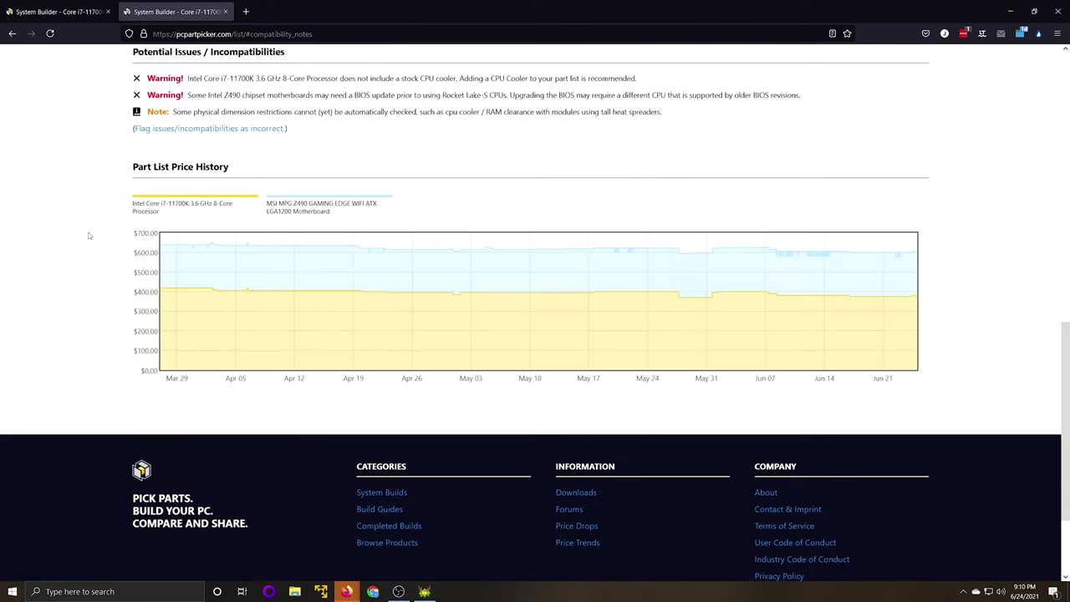
pyautogui.scroll(3, 88, 235)
pyautogui.moveTo(188, 243); pyautogui.dragTo(266, 244)
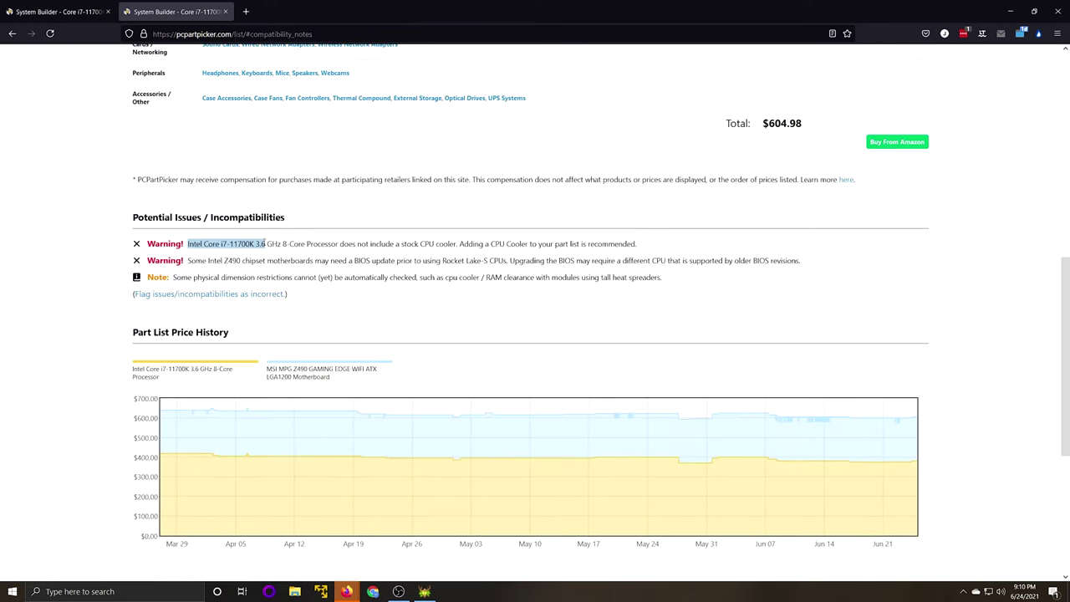
pyautogui.doubleClick(241, 243)
pyautogui.doubleClick(234, 260)
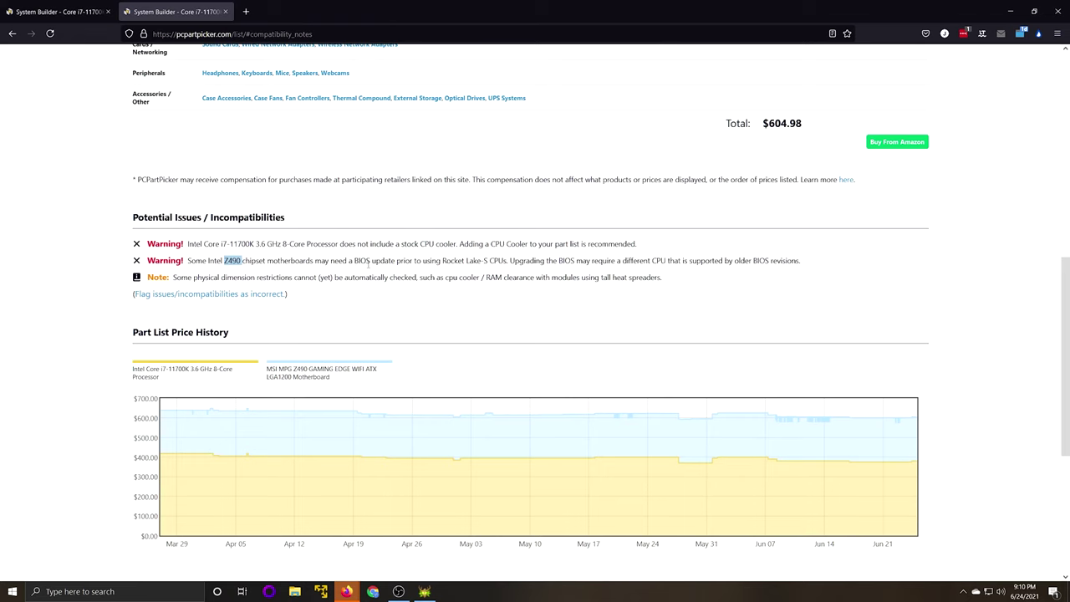
pyautogui.scroll(-3, 401, 316)
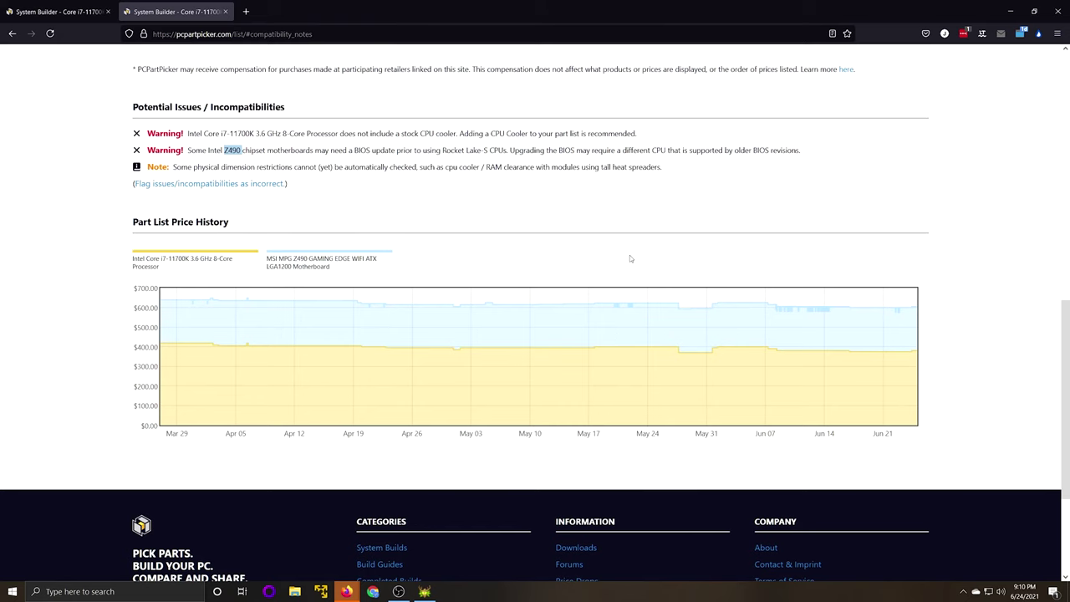
pyautogui.scroll(8, 629, 258)
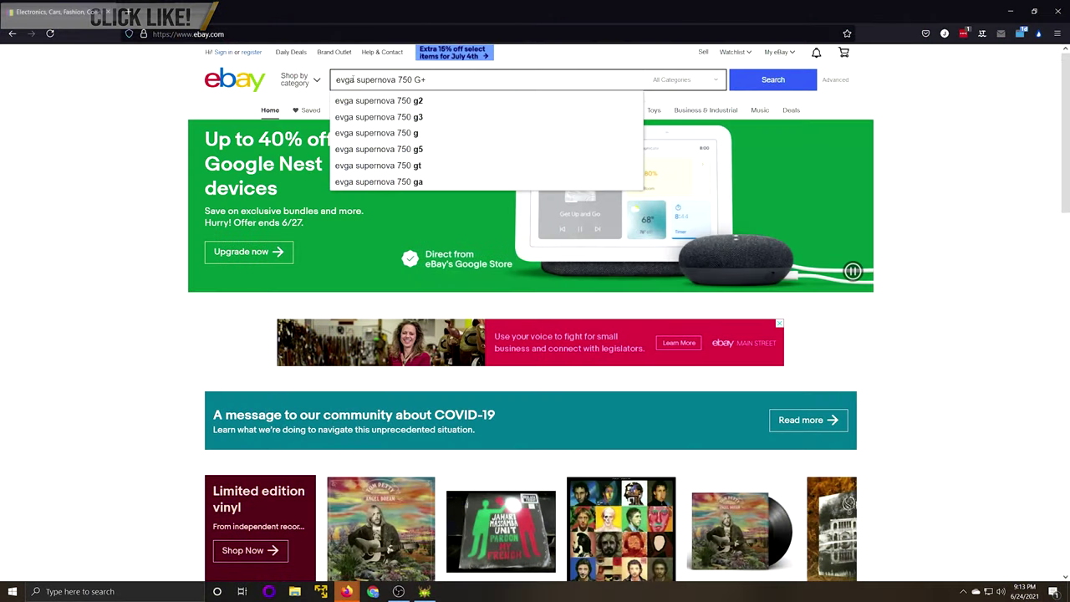
# Search eBay for the EVGA SuperNOVA 750 G+ and keep only New-condition listings.
pyautogui.press('Return')
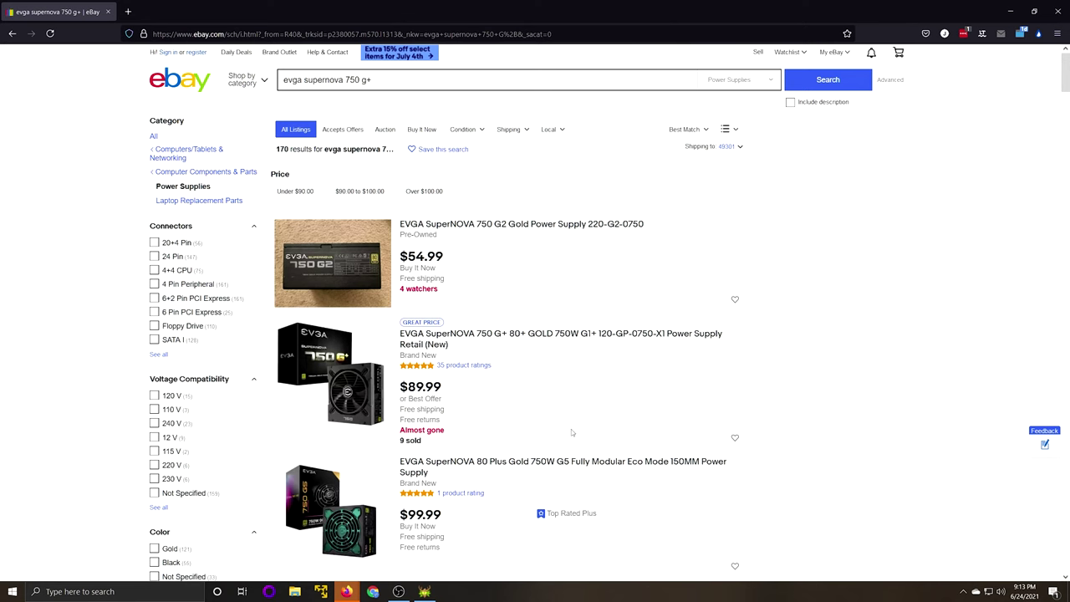
pyautogui.scroll(-4, 564, 368)
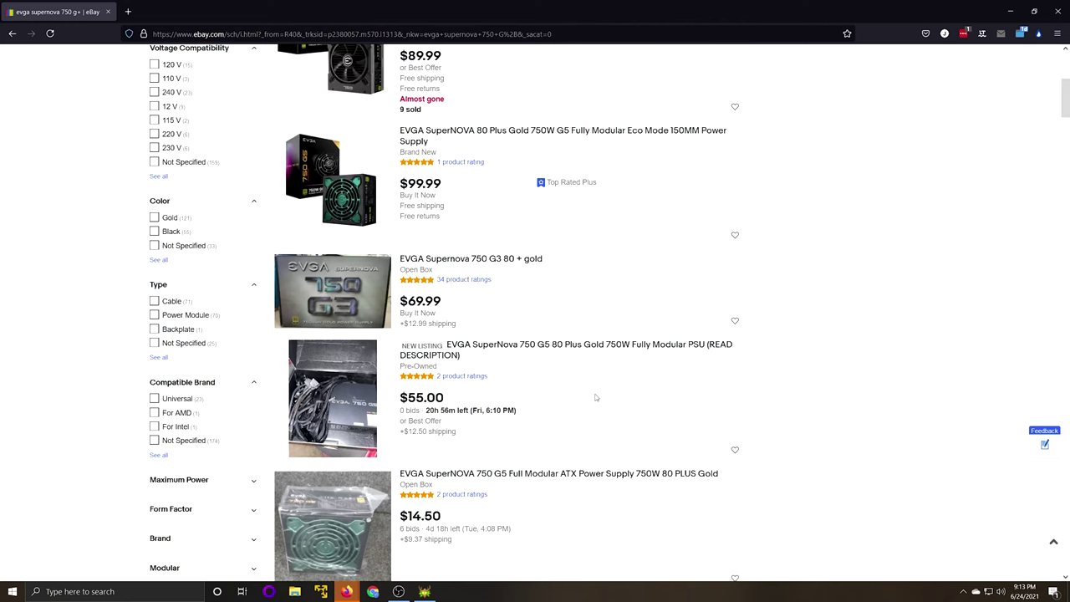
pyautogui.scroll(-3, 596, 398)
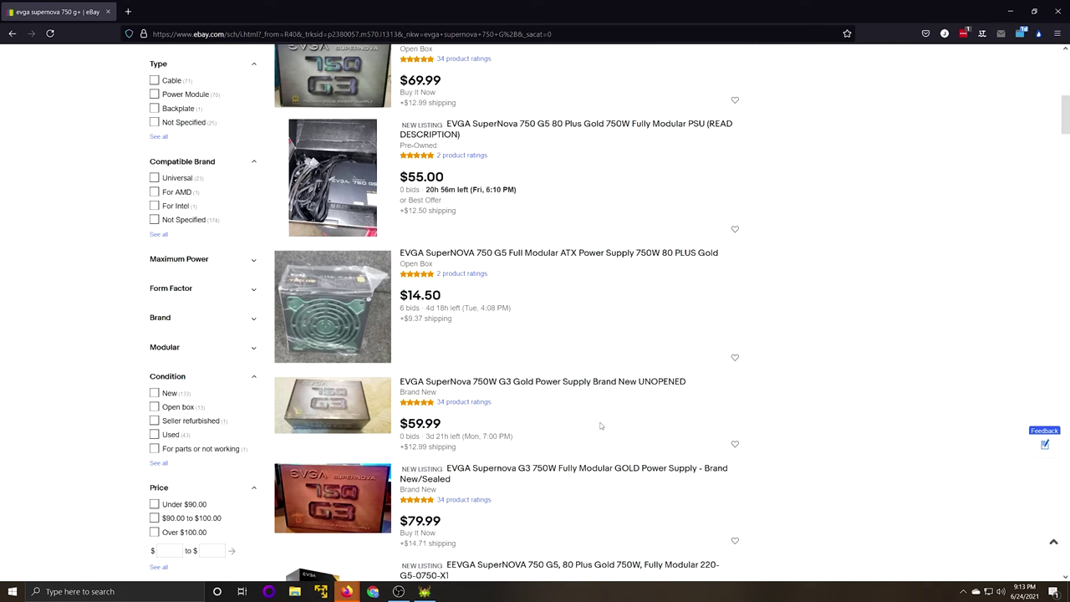
pyautogui.click(154, 393)
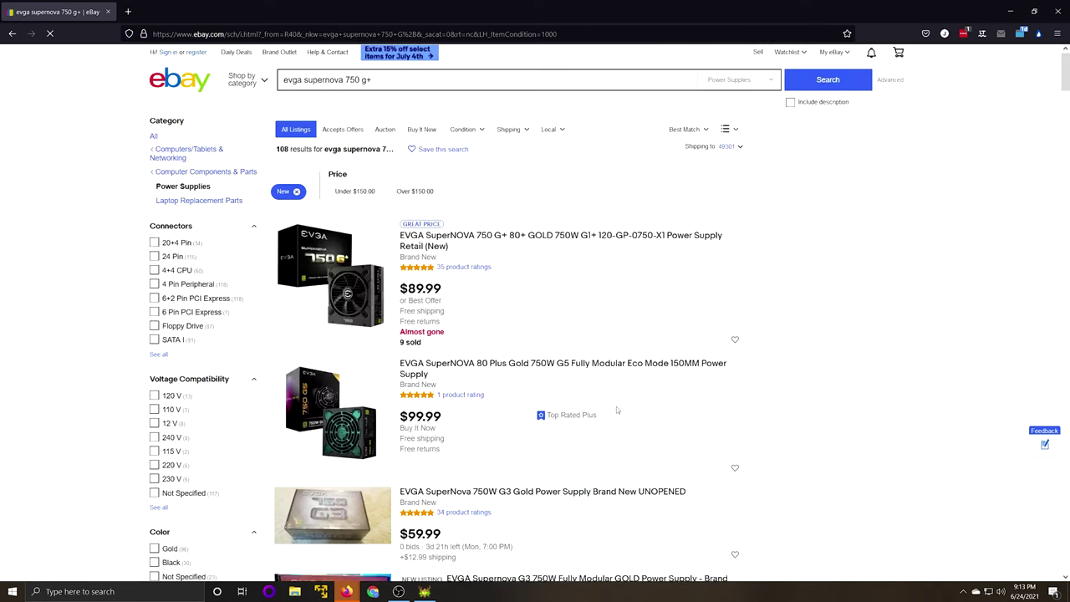
pyautogui.scroll(-3, 616, 410)
pyautogui.scroll(-5, 616, 409)
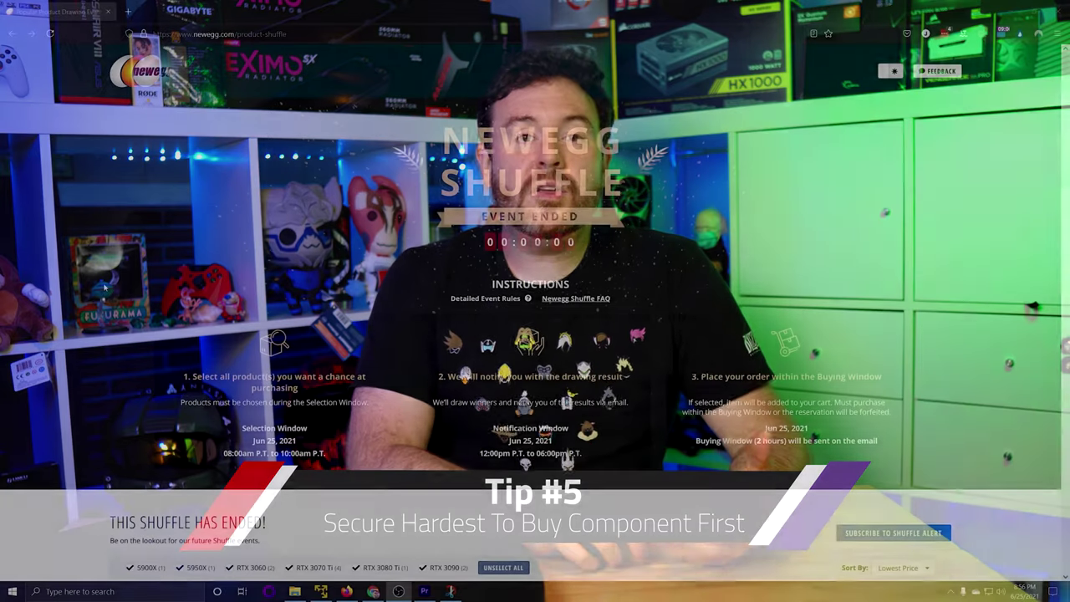
# Scroll the ended Newegg Shuffle list from the $529.99 MSI RTX 3060 to the $2279.99 RTX 3090.
pyautogui.scroll(-3, 105, 288)
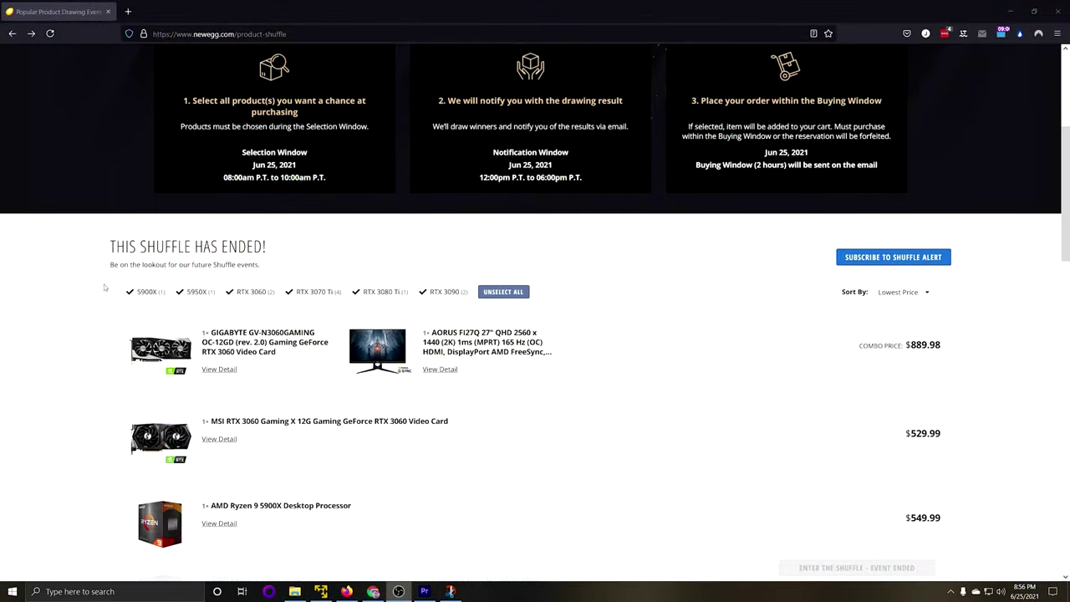
pyautogui.scroll(-4, 105, 287)
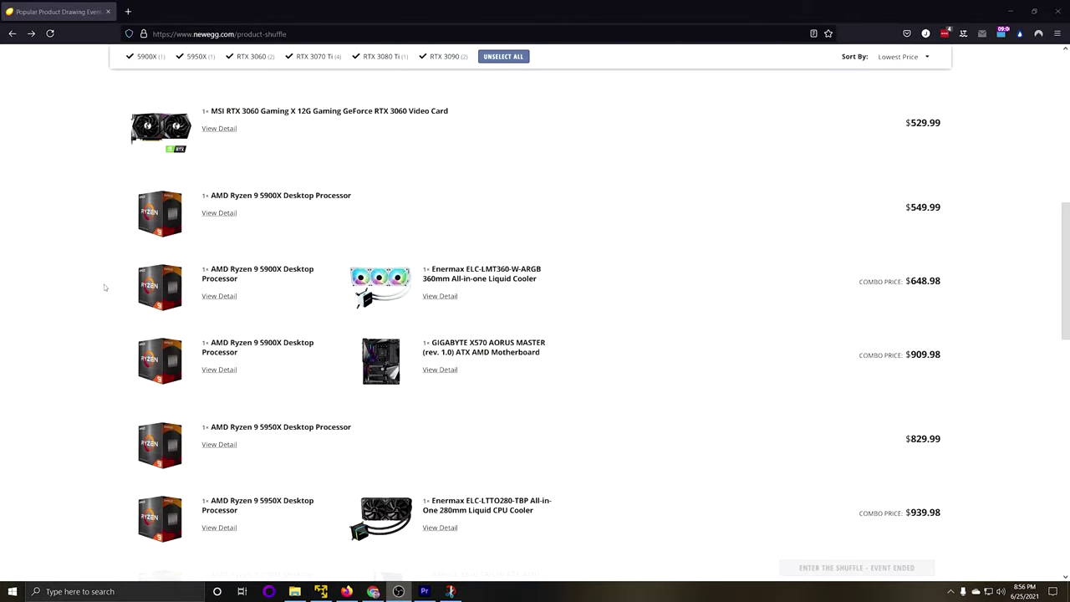
pyautogui.scroll(-3, 104, 288)
pyautogui.scroll(-3, 104, 288)
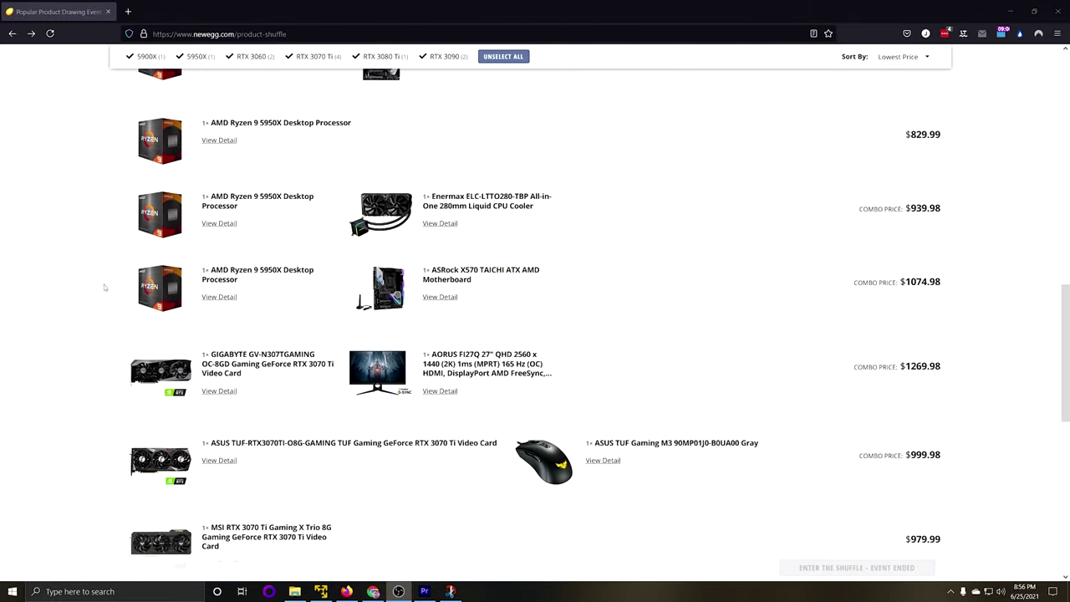
pyautogui.scroll(-3, 104, 288)
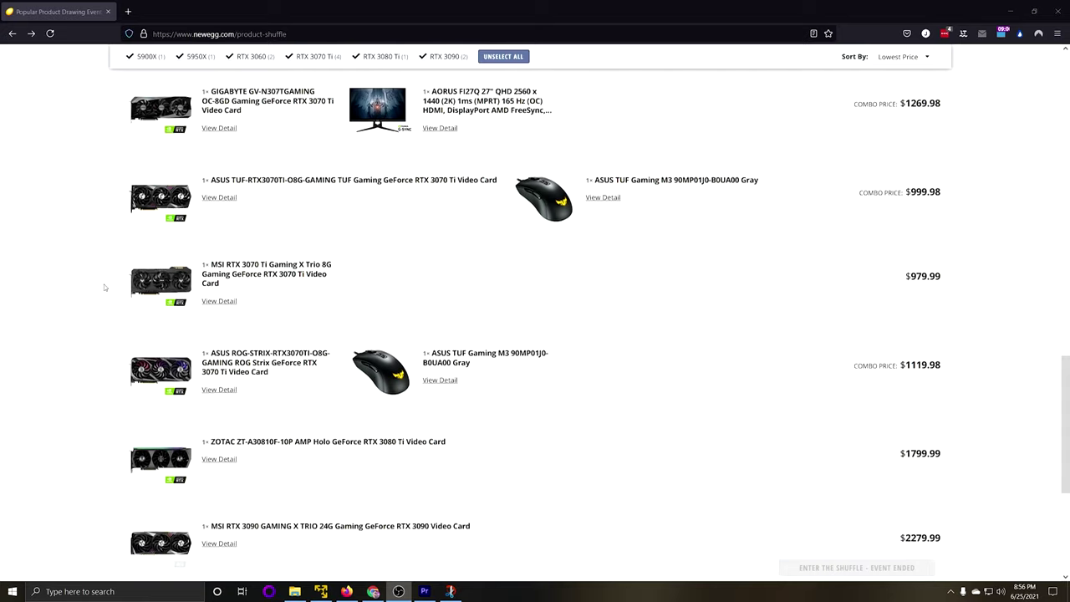